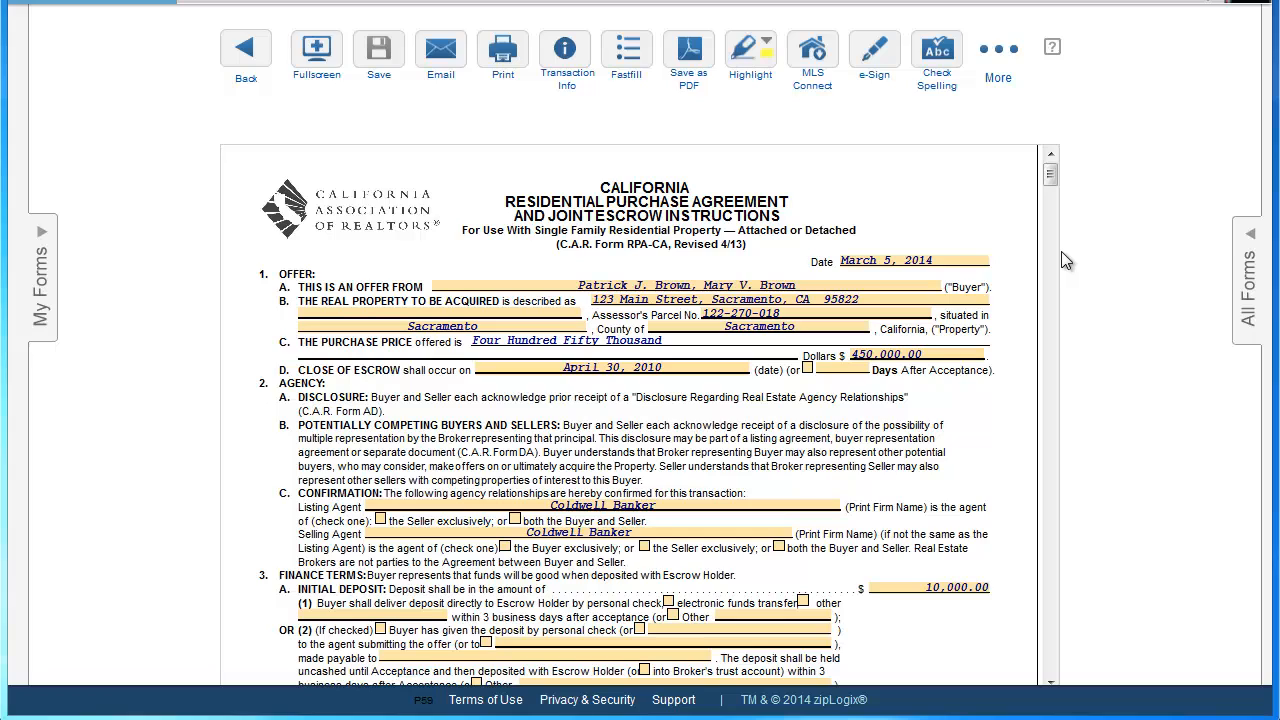
Start saving the transaction's forms as PDF and select all of its forms in addition to the Residential Purchase Agreement
{"action": "left_click", "coordinate": [688, 60]}
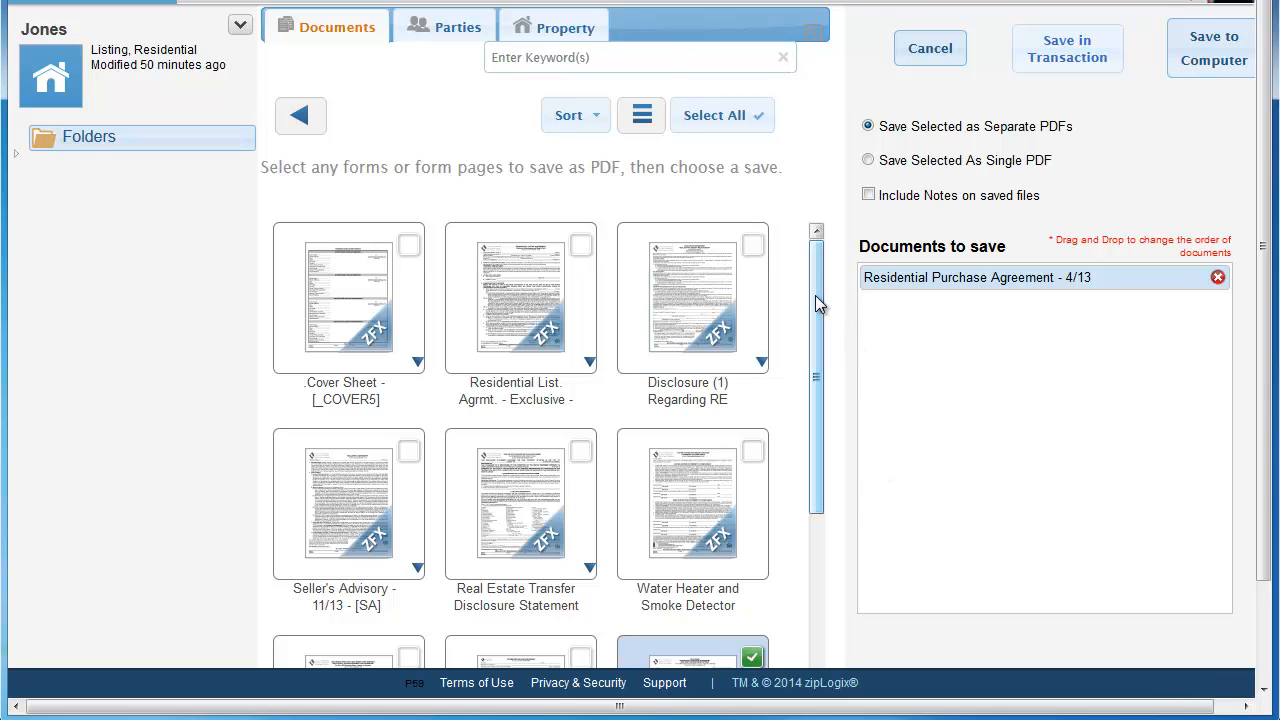
{"action": "left_click_drag", "start_coordinate": [815, 295], "coordinate": [808, 404]}
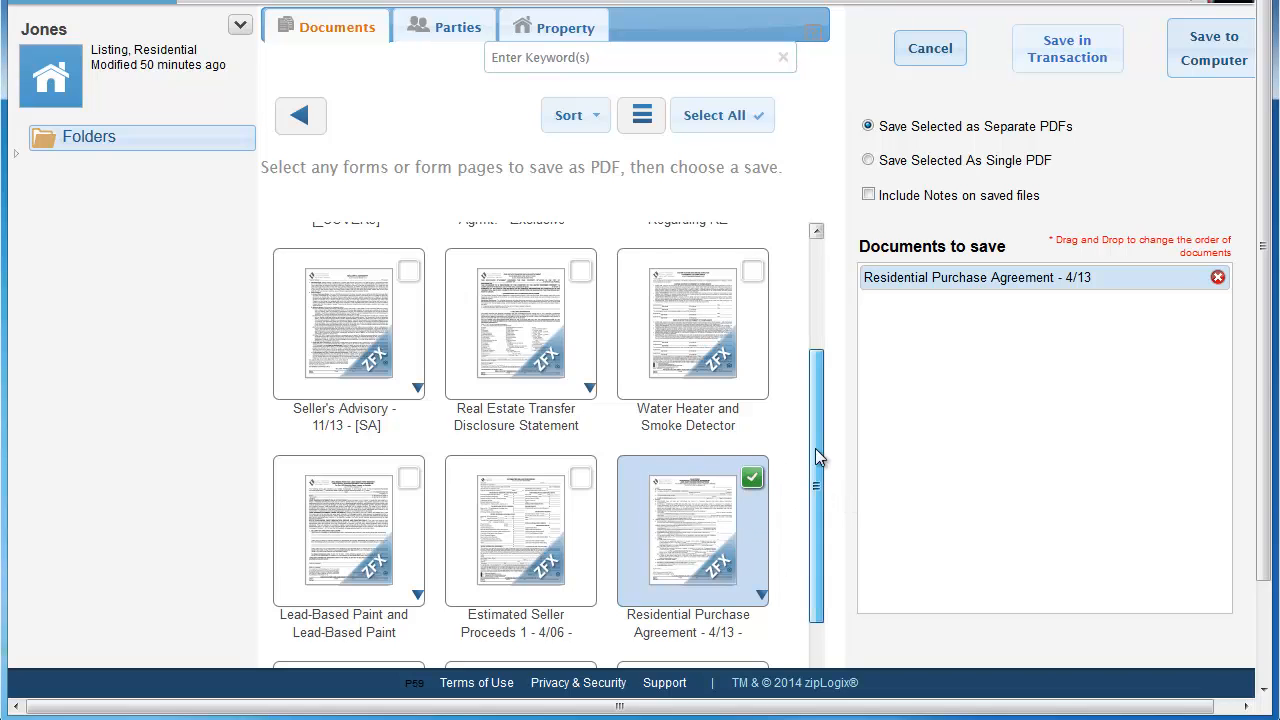
{"action": "left_click_drag", "start_coordinate": [815, 448], "coordinate": [814, 329]}
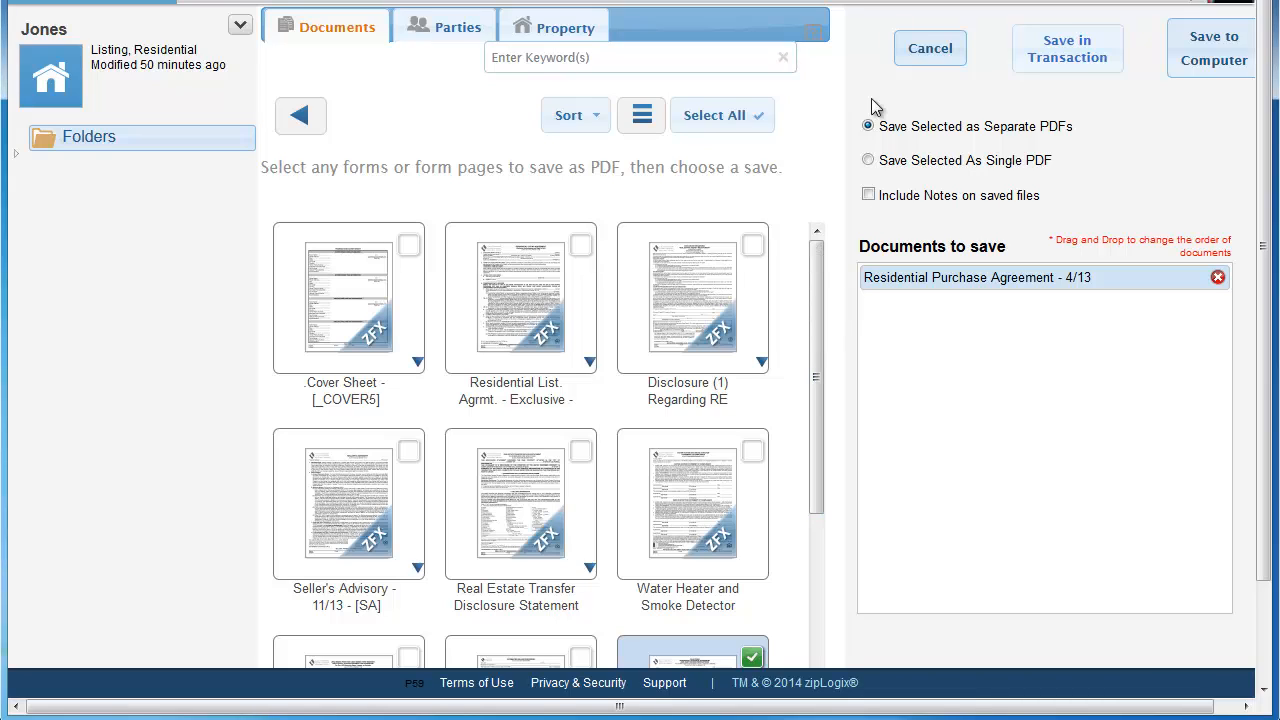
{"action": "left_click", "coordinate": [706, 118]}
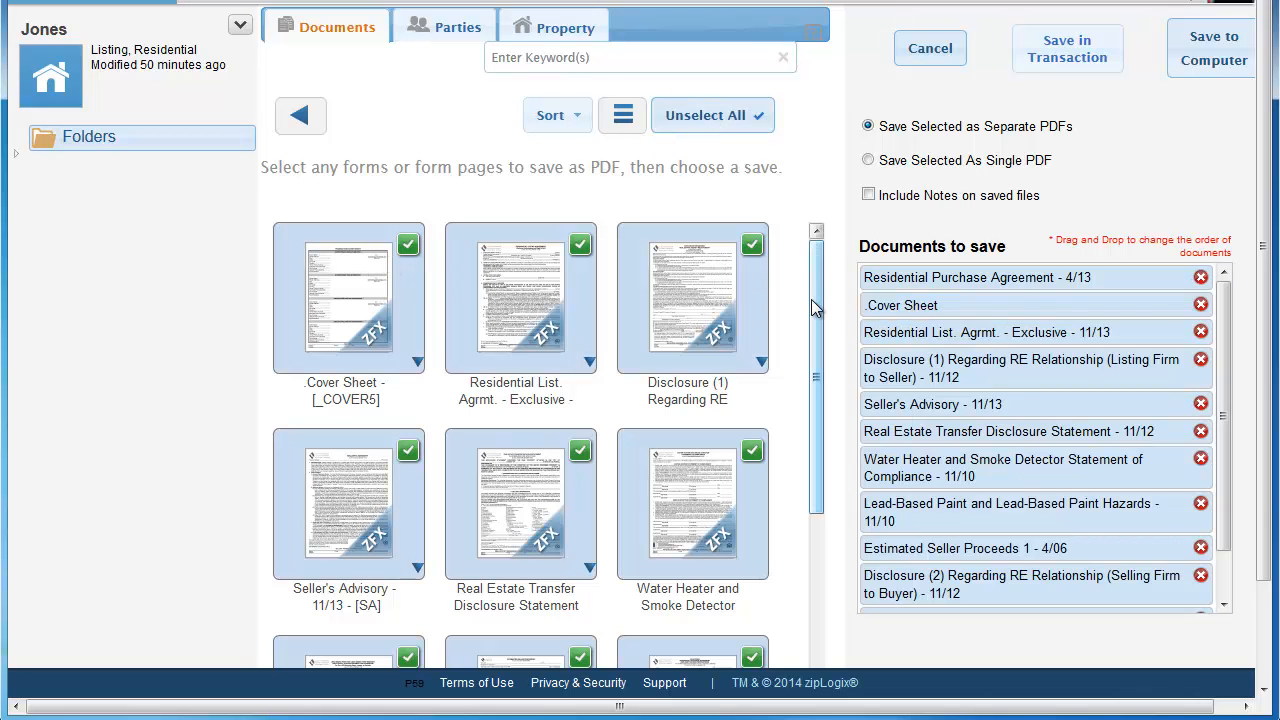
{"action": "left_click_drag", "start_coordinate": [817, 303], "coordinate": [784, 523]}
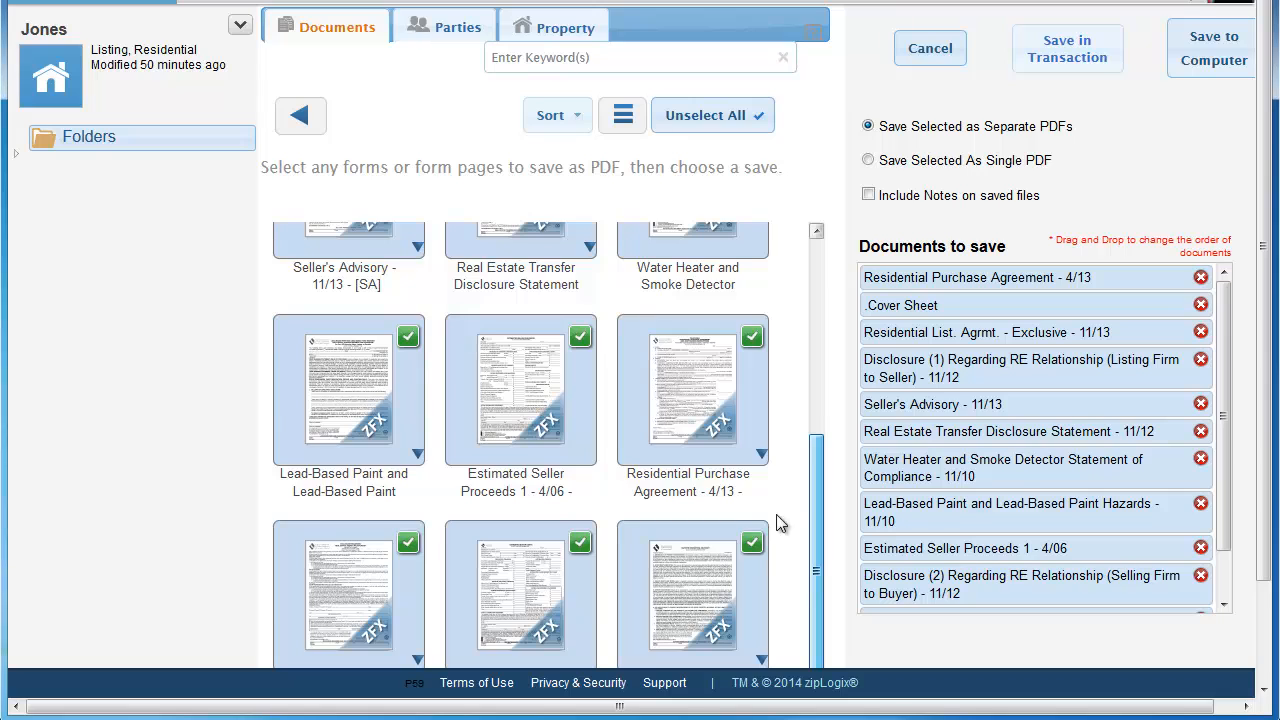
{"action": "scroll", "coordinate": [780, 523], "scroll_direction": "up", "scroll_amount": 3}
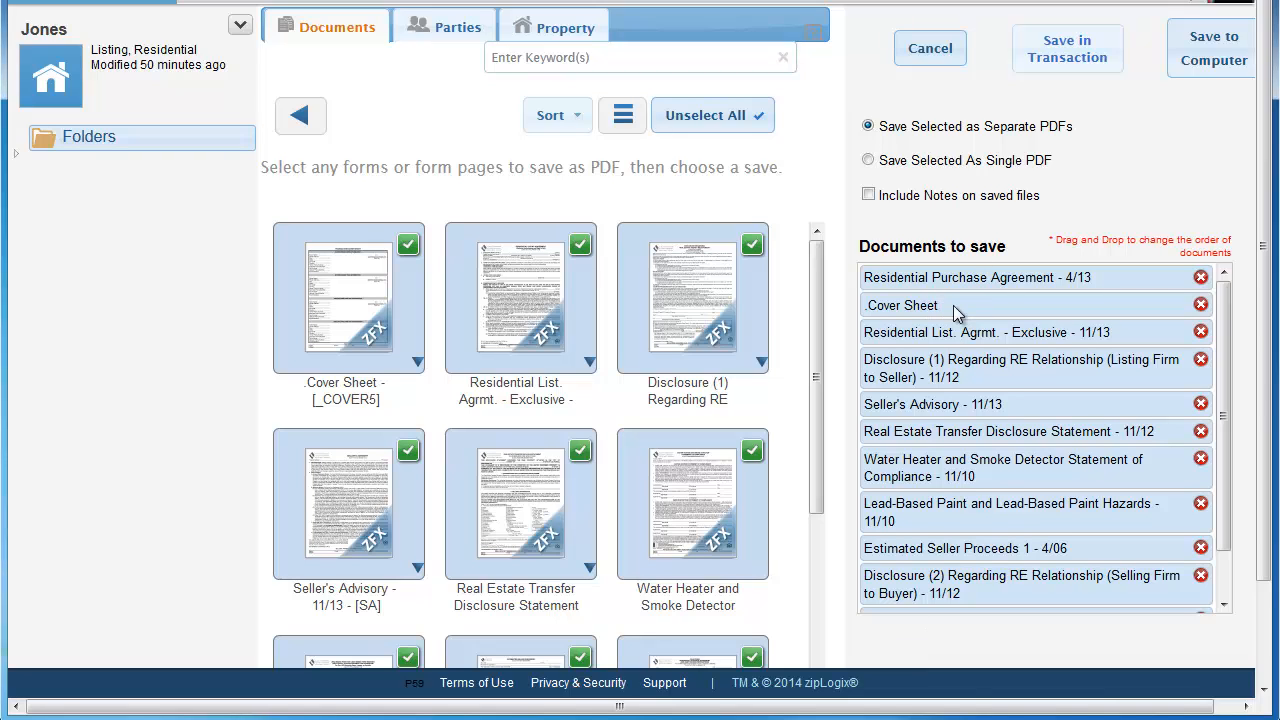
Move the Cover Sheet ahead of the Residential Purchase Agreement in the list of documents to save and check the remaining order
{"action": "left_click_drag", "start_coordinate": [953, 305], "coordinate": [949, 273]}
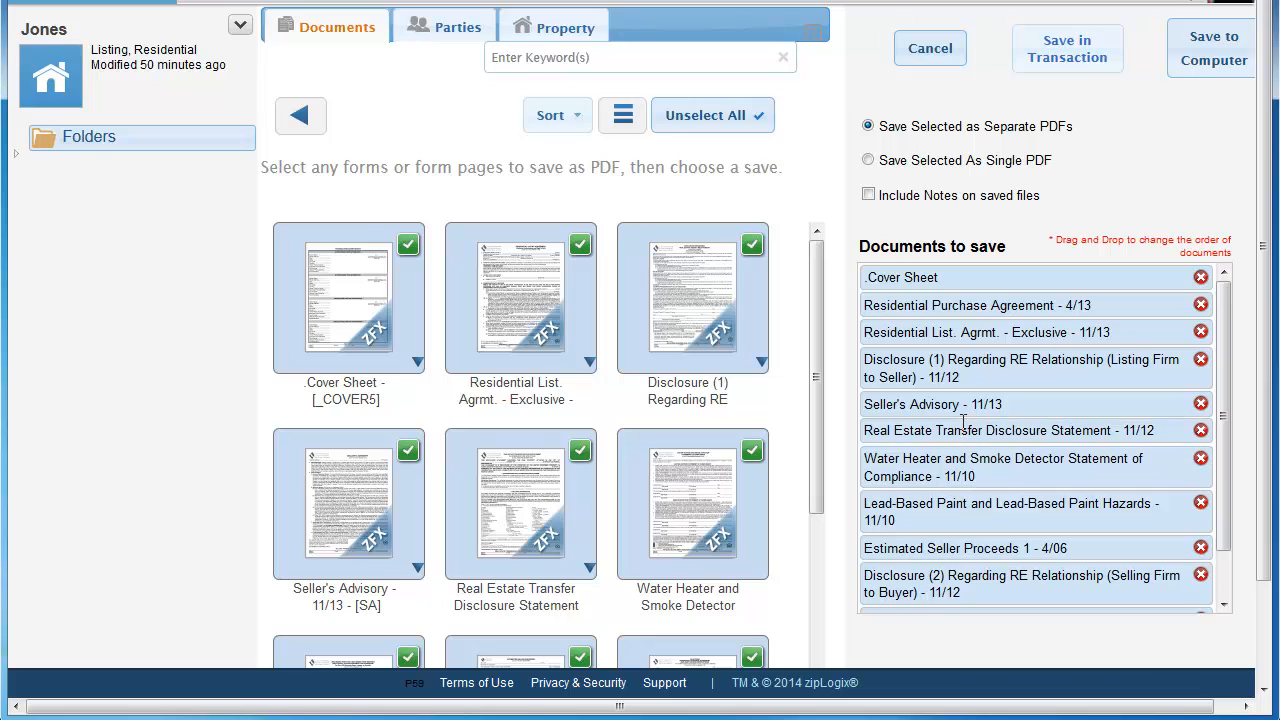
{"action": "mouse_move", "coordinate": [963, 423]}
{"action": "left_mouse_down"}
{"action": "mouse_move", "coordinate": [963, 387]}
{"action": "mouse_move", "coordinate": [965, 441]}
{"action": "left_mouse_up"}
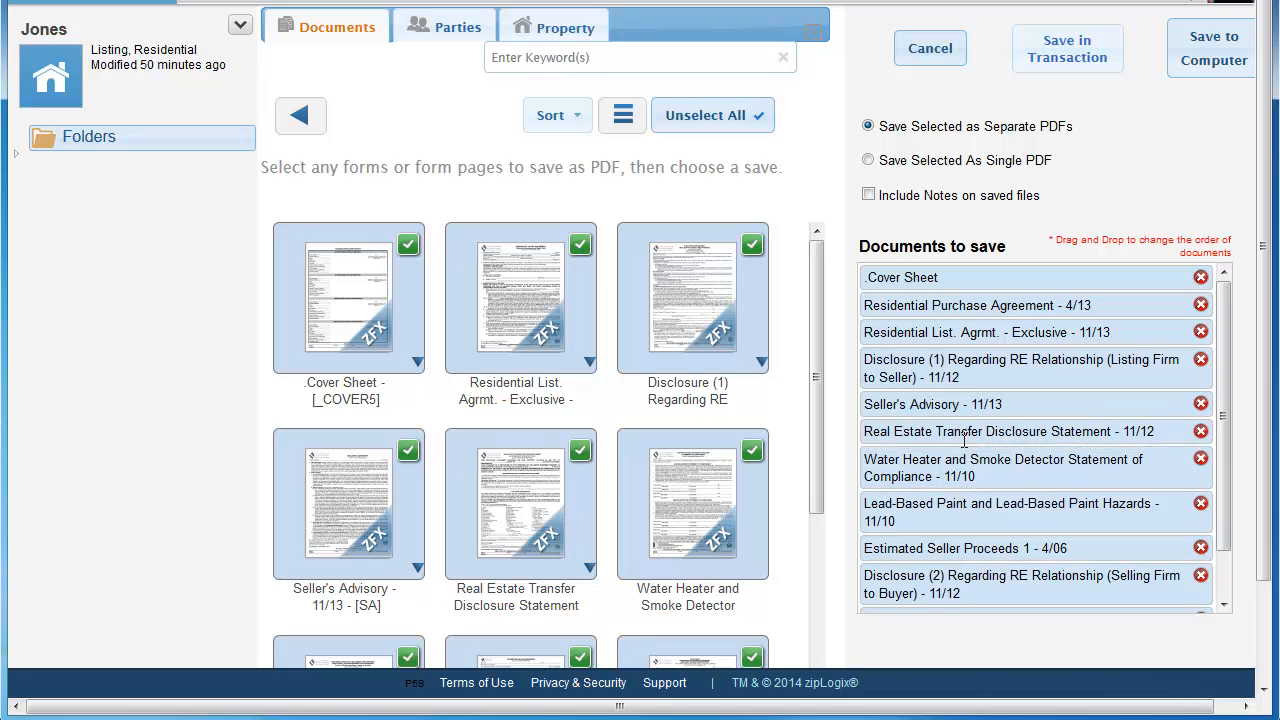
{"action": "scroll", "coordinate": [1213, 433], "scroll_direction": "down", "scroll_amount": 2}
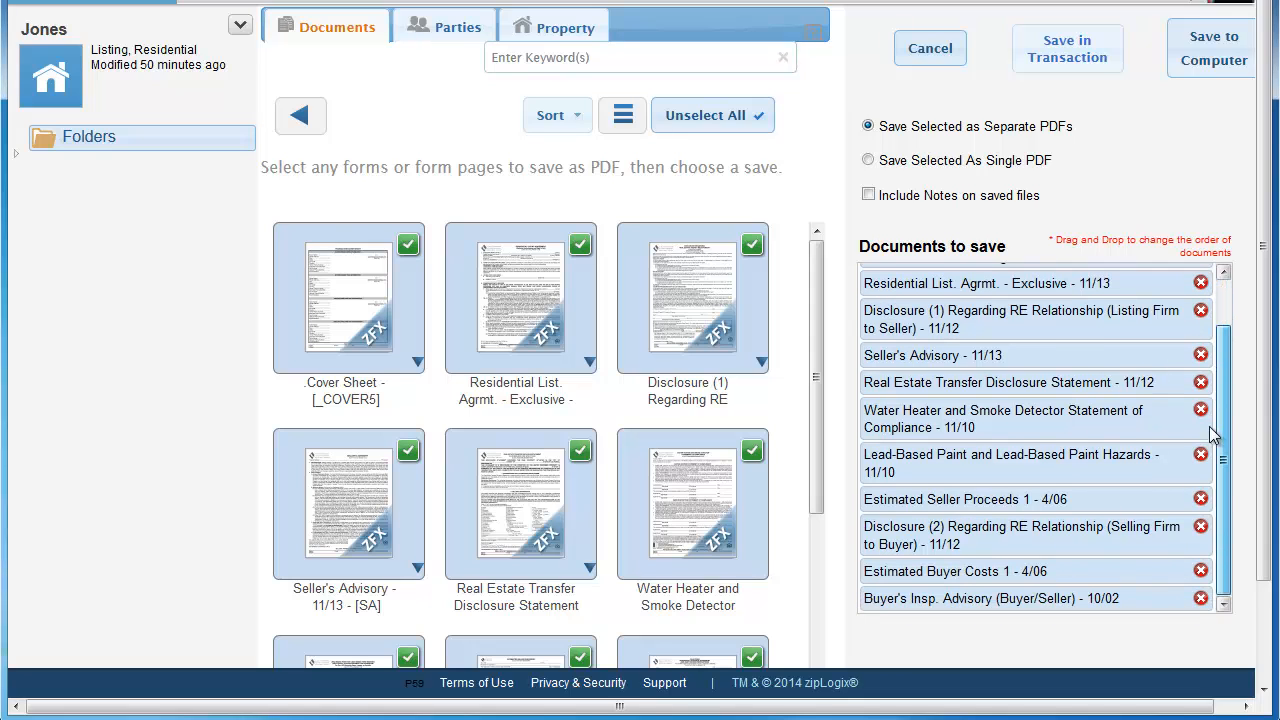
{"action": "left_click", "coordinate": [1220, 283]}
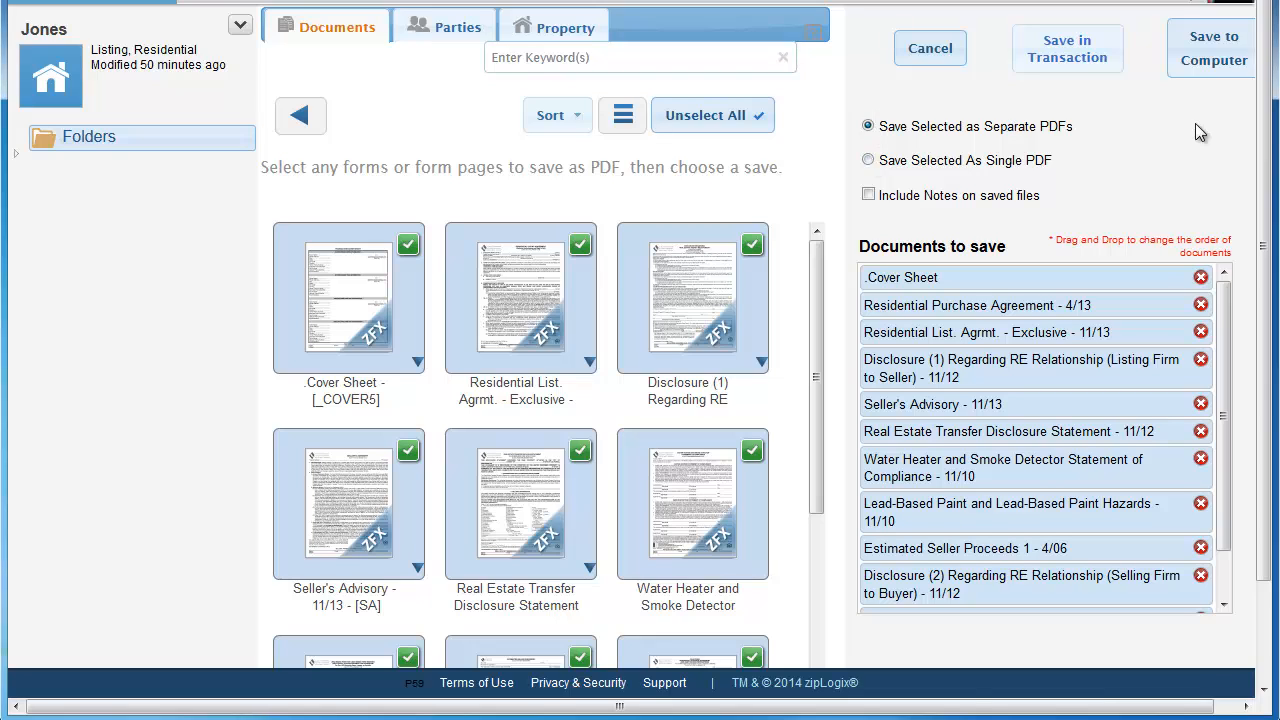
Save the selected documents as a single PDF to the computer and dismiss the download instructions
{"action": "left_click", "coordinate": [869, 161]}
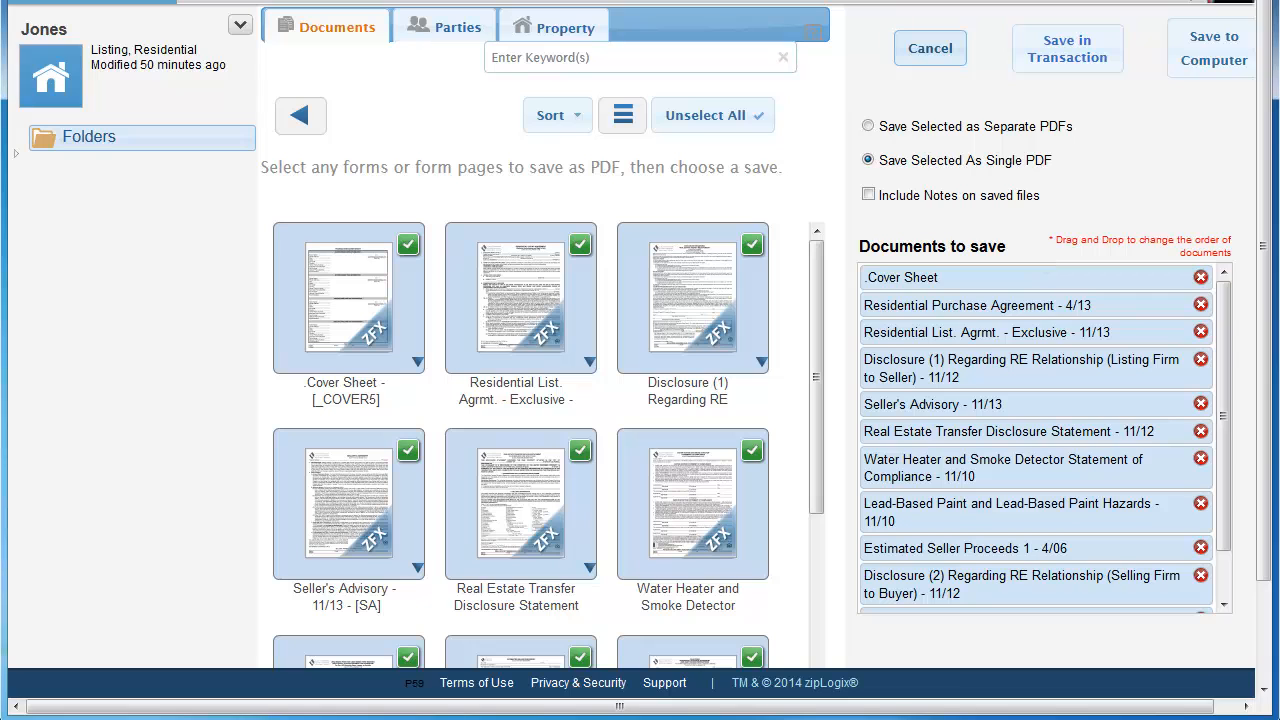
{"action": "left_click", "coordinate": [1216, 48]}
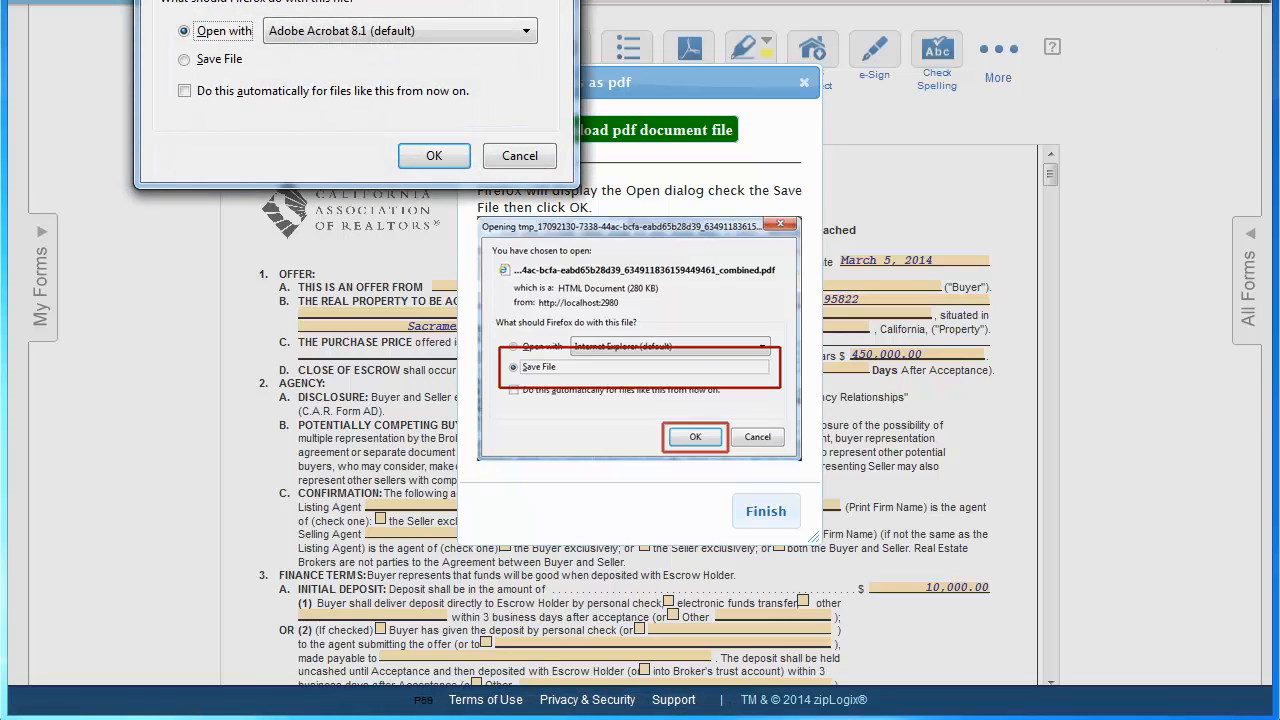
{"action": "left_click_drag", "start_coordinate": [354, 0], "coordinate": [183, 116]}
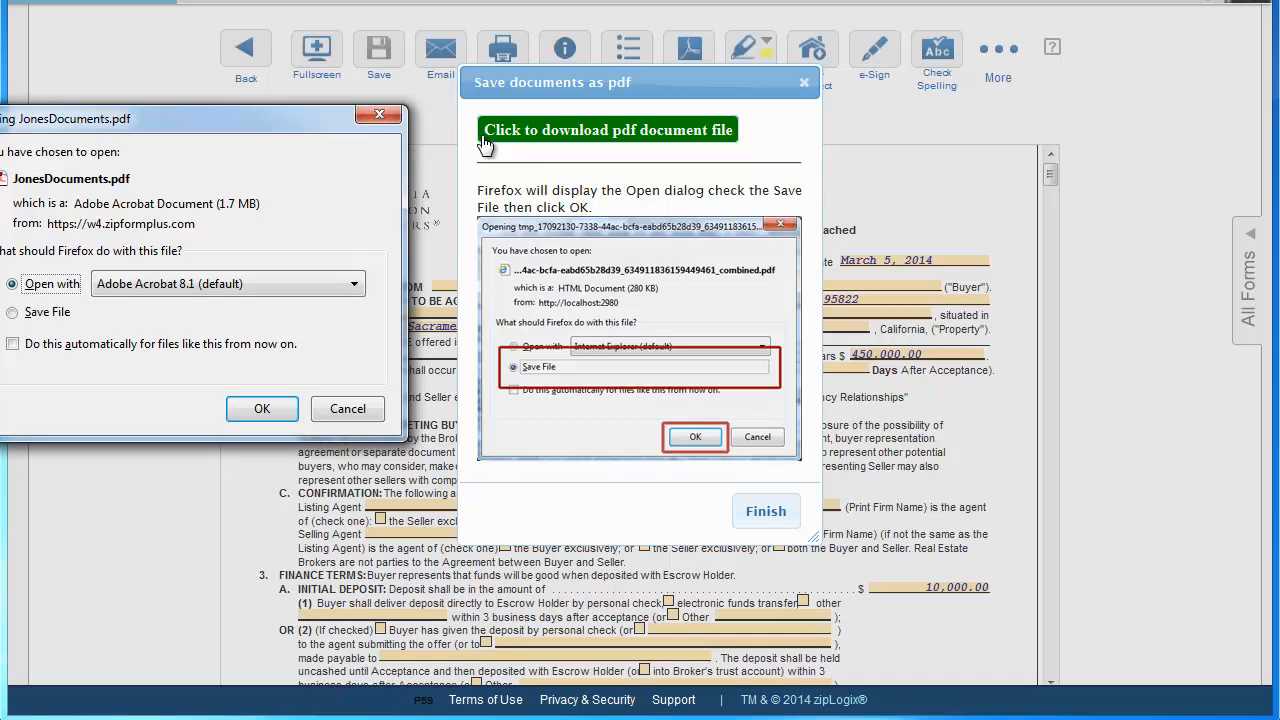
{"action": "left_click", "coordinate": [803, 85]}
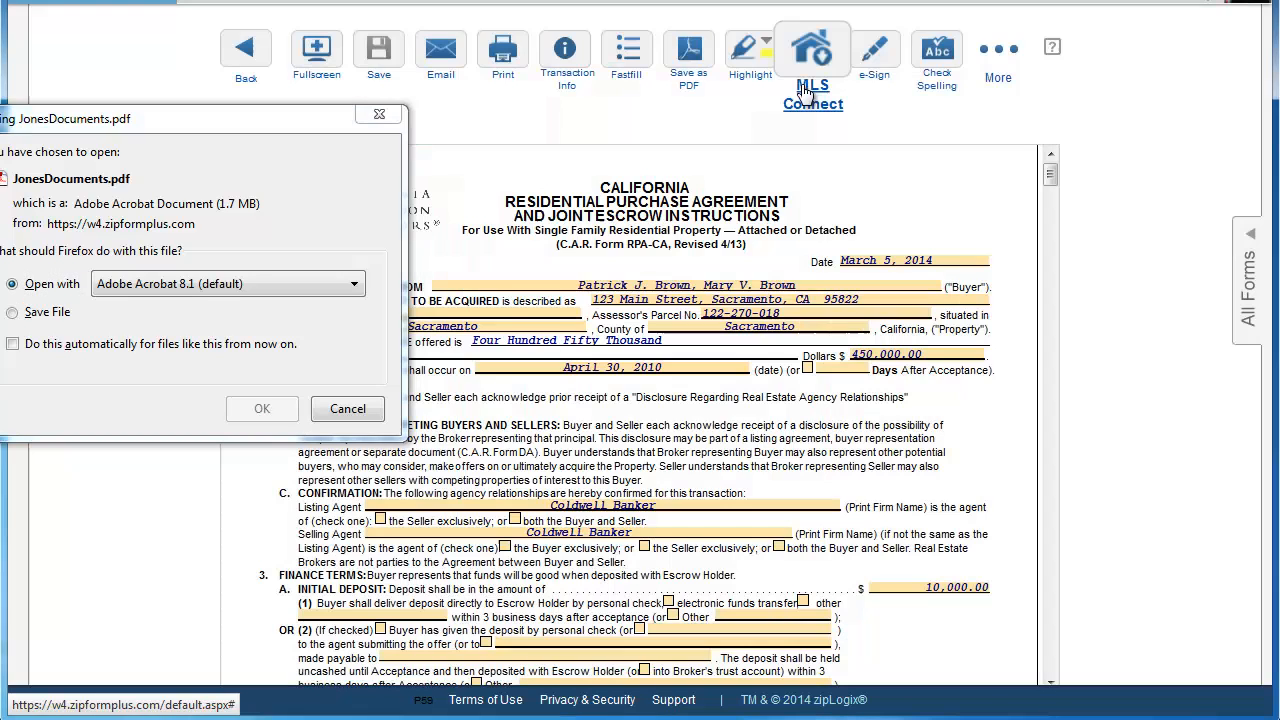
Download JonesDocuments.pdf as a saved file instead of opening it directly, and close the downloads list
{"action": "left_click_drag", "start_coordinate": [277, 122], "coordinate": [558, 150]}
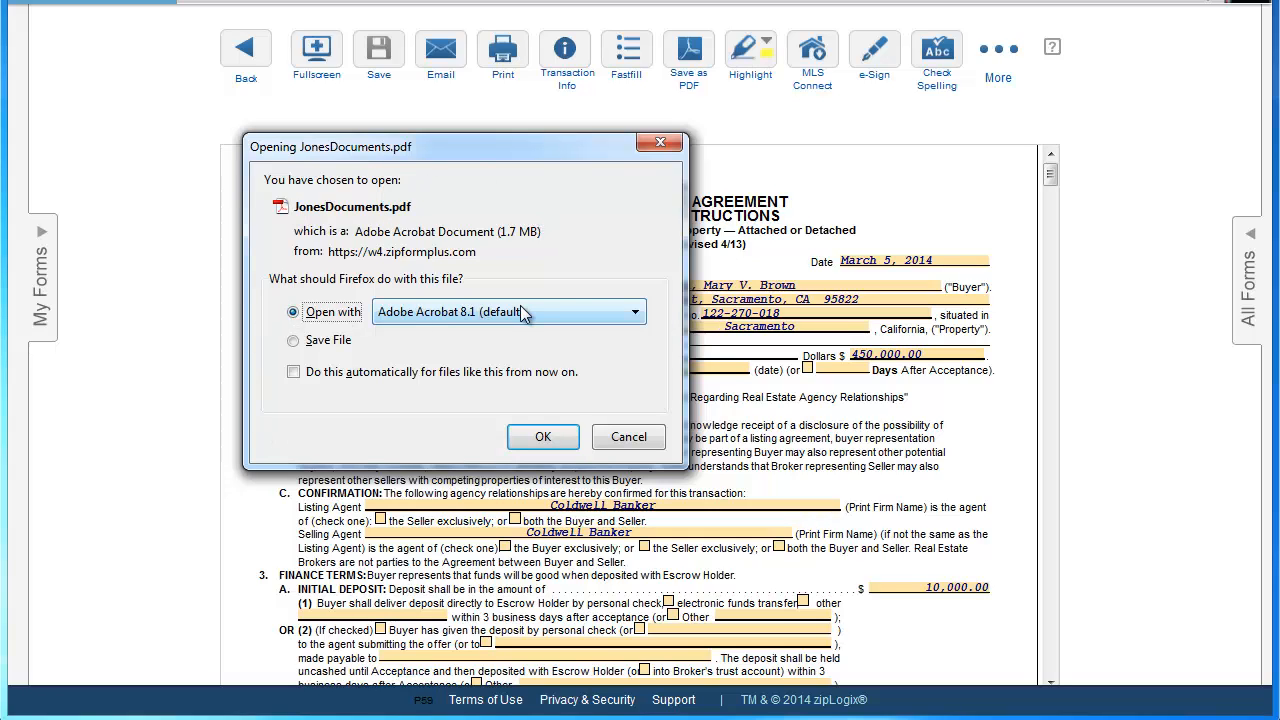
{"action": "left_click", "coordinate": [293, 341]}
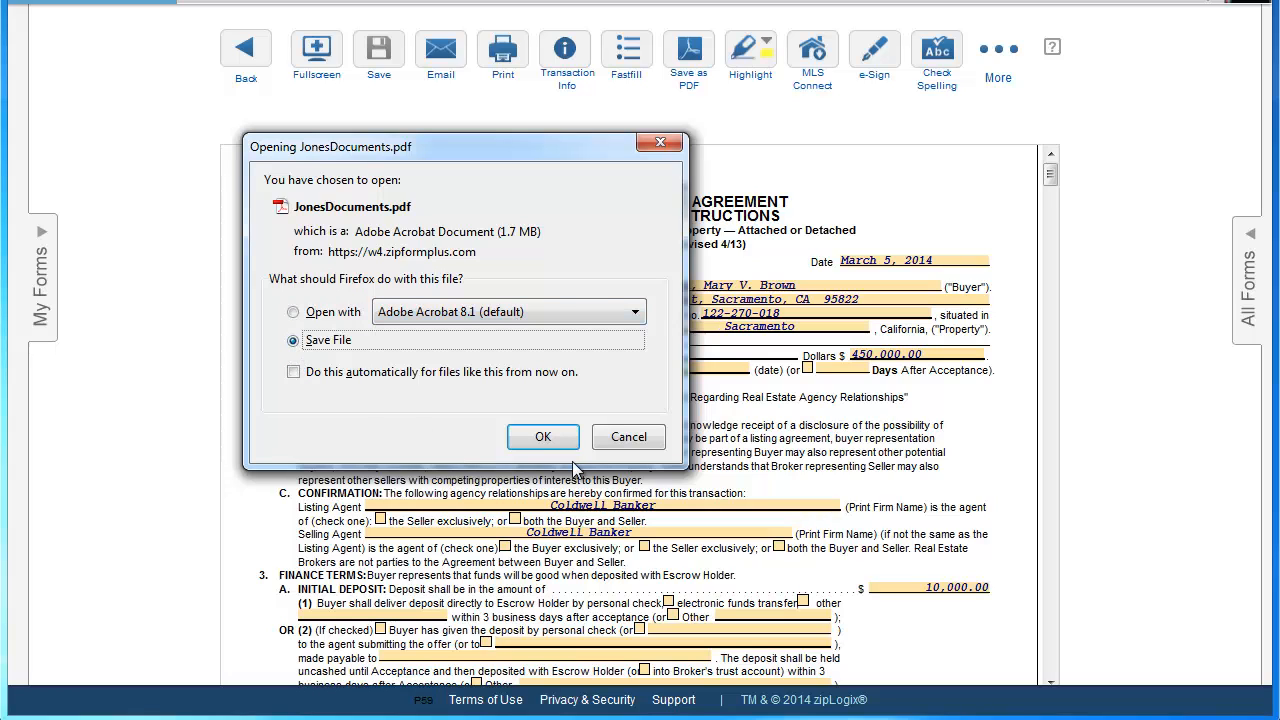
{"action": "left_click", "coordinate": [541, 442]}
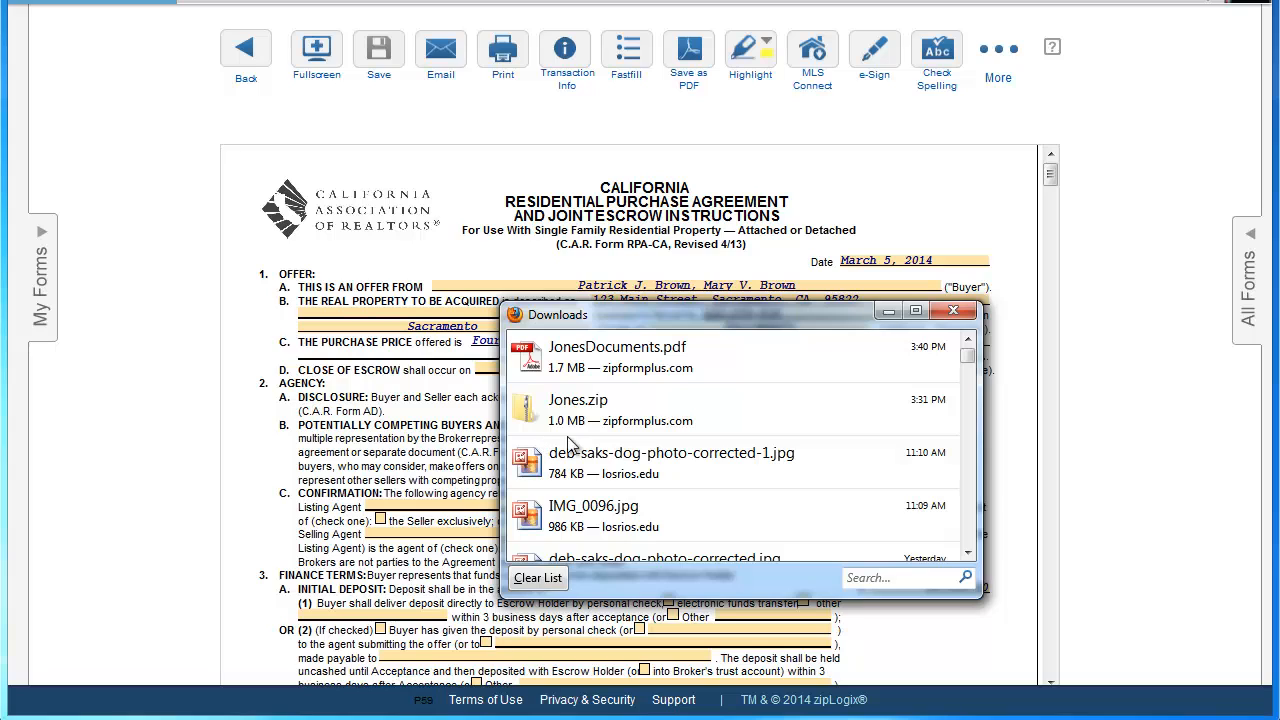
{"action": "left_click", "coordinate": [955, 314]}
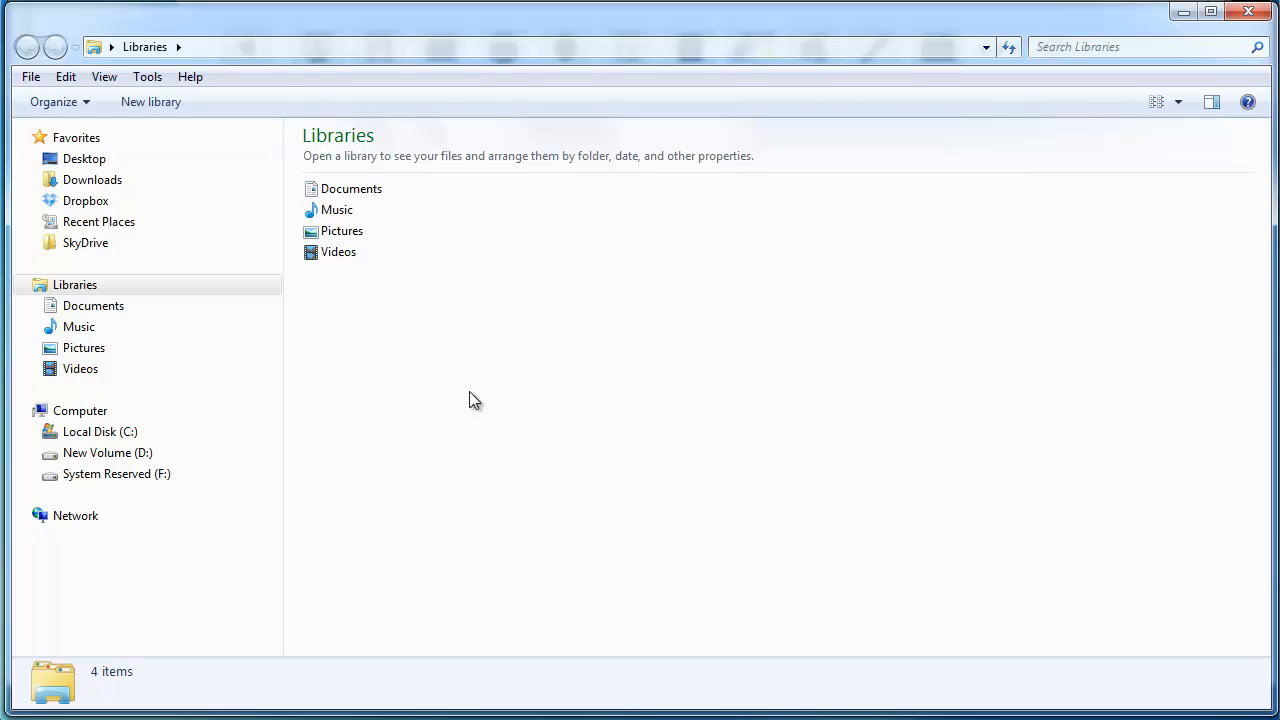
Open JonesDocuments.pdf from the Downloads folder in Adobe Acrobat and fit its window on the screen
{"action": "left_click", "coordinate": [107, 186]}
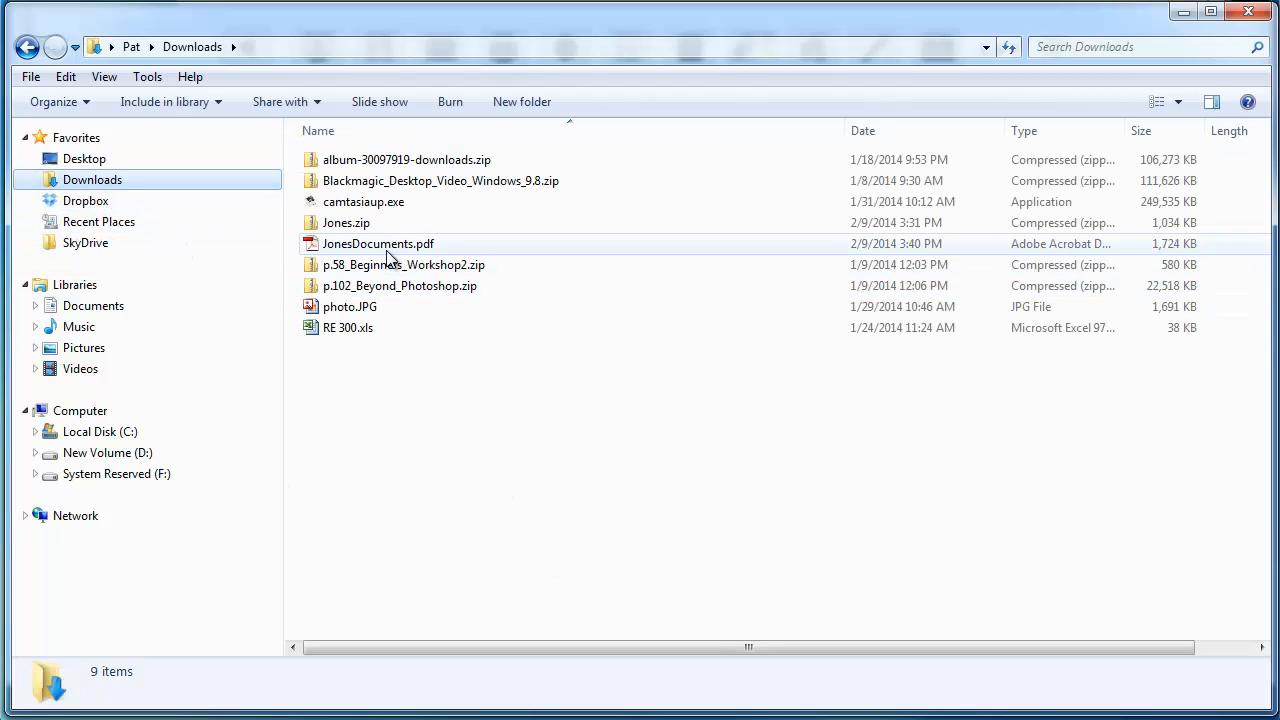
{"action": "mouse_move", "coordinate": [305, 250]}
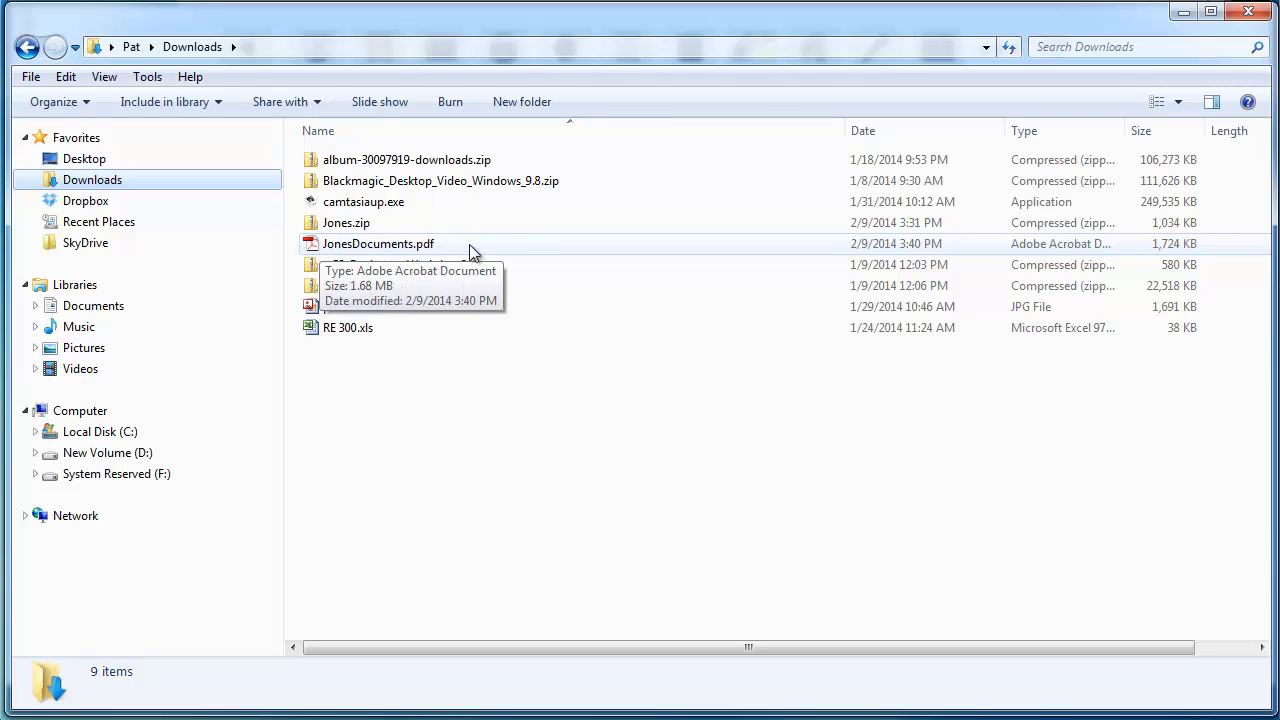
{"action": "double_click", "coordinate": [385, 245]}
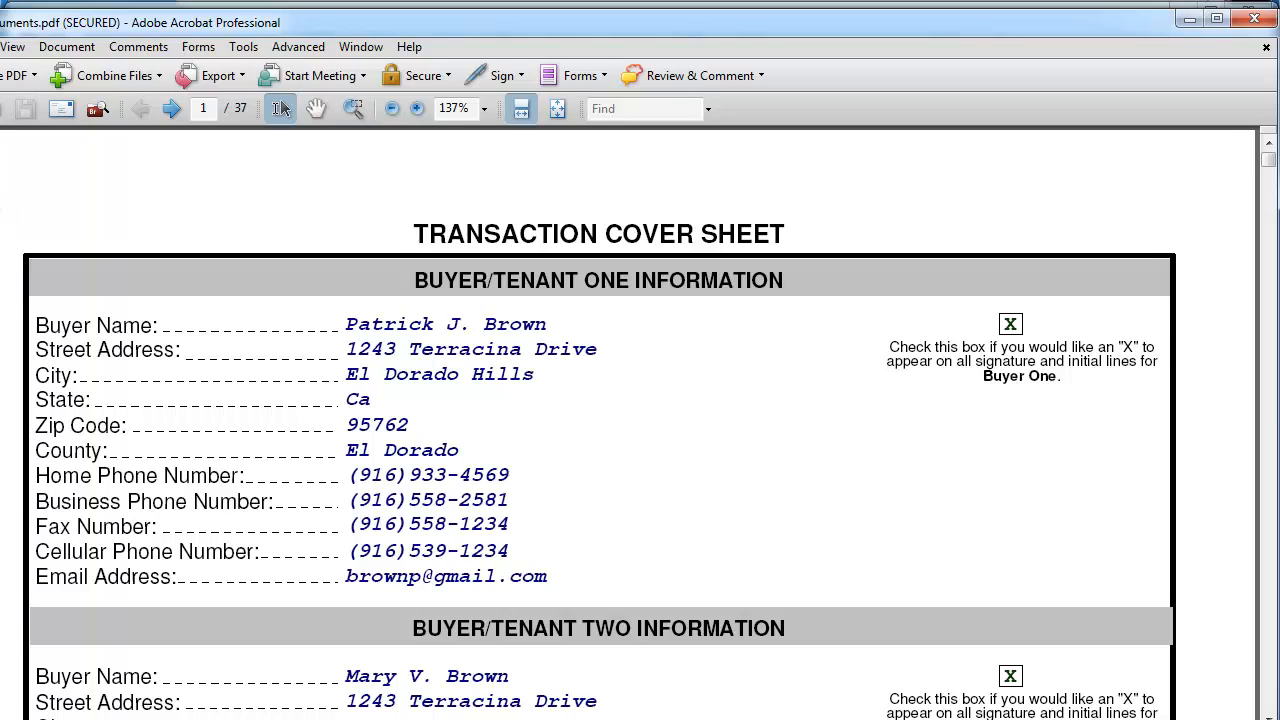
{"action": "left_click_drag", "start_coordinate": [0, 220], "coordinate": [7, 222]}
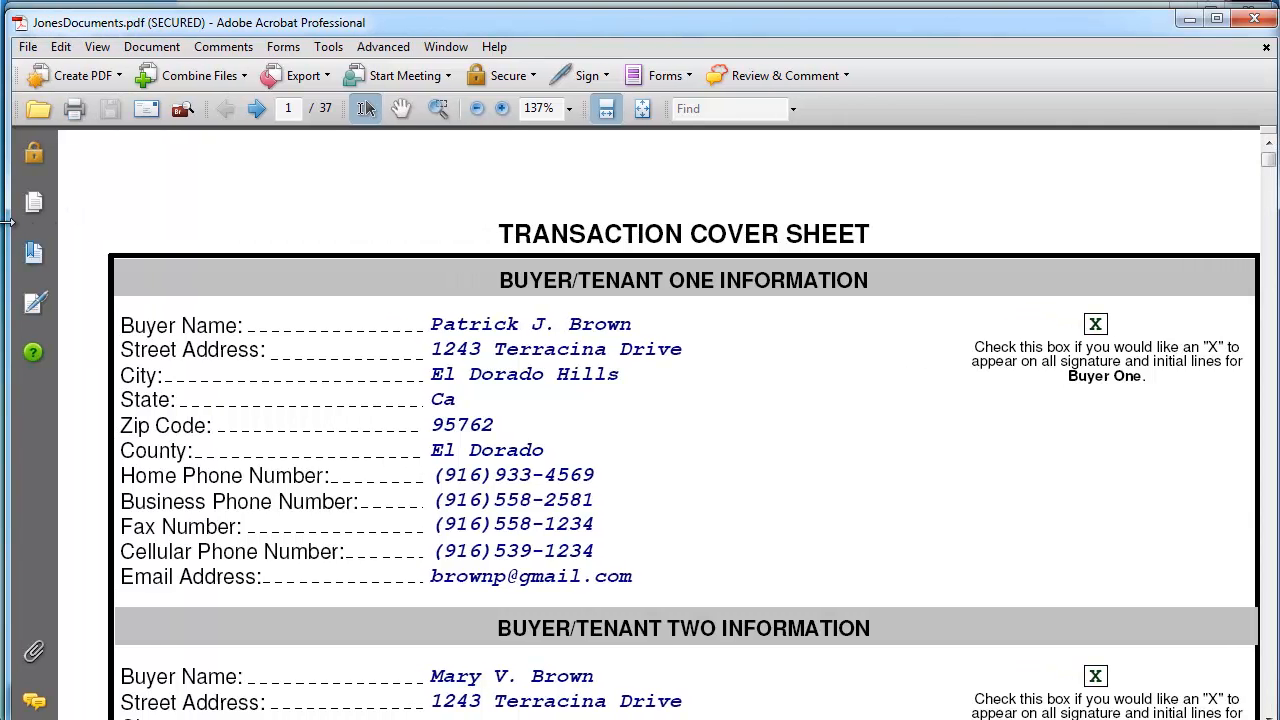
{"action": "left_click_drag", "start_coordinate": [601, 24], "coordinate": [598, 19]}
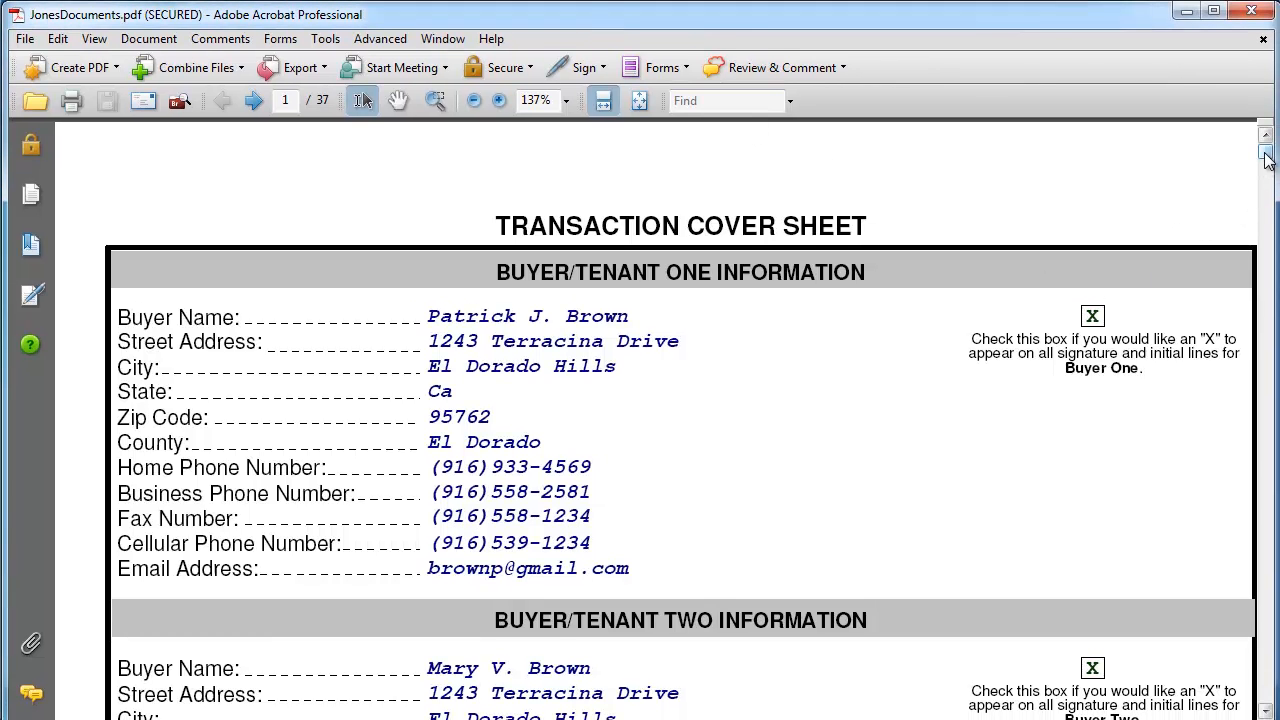
Examine the combined PDF at 100% magnification, checking the purchase agreement's initial lines, the advisory's signature lines and the cover sheet's signature-mark boxes
{"action": "scroll", "coordinate": [1266, 165], "scroll_direction": "down", "scroll_amount": 3}
{"action": "left_click_drag", "start_coordinate": [1266, 165], "coordinate": [1260, 258]}
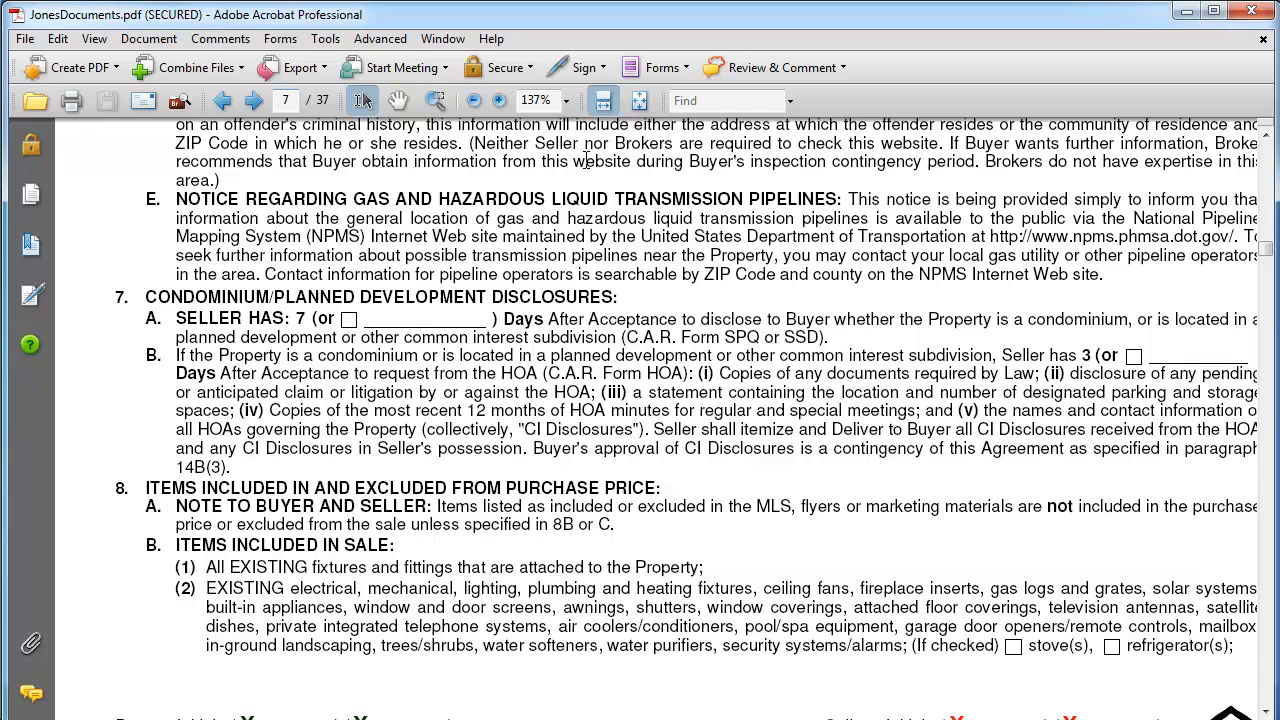
{"action": "left_click", "coordinate": [566, 100]}
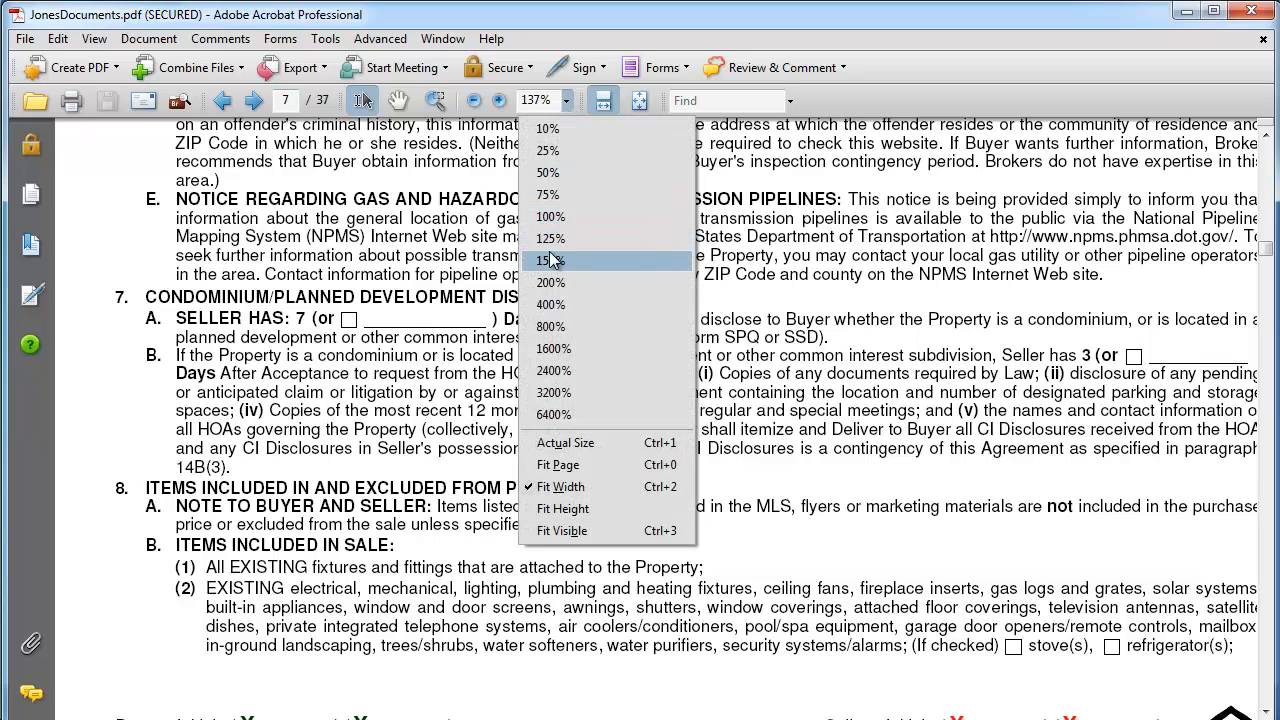
{"action": "left_click", "coordinate": [558, 218]}
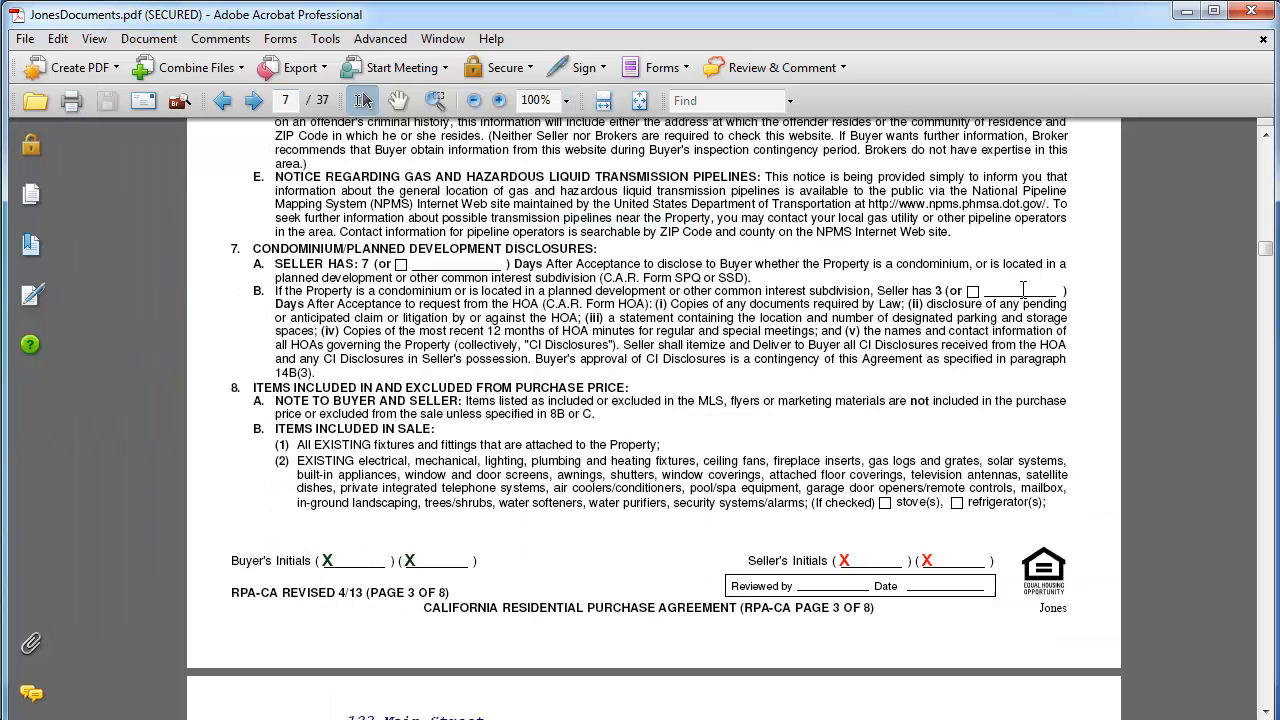
{"action": "left_click_drag", "start_coordinate": [1265, 249], "coordinate": [1268, 284]}
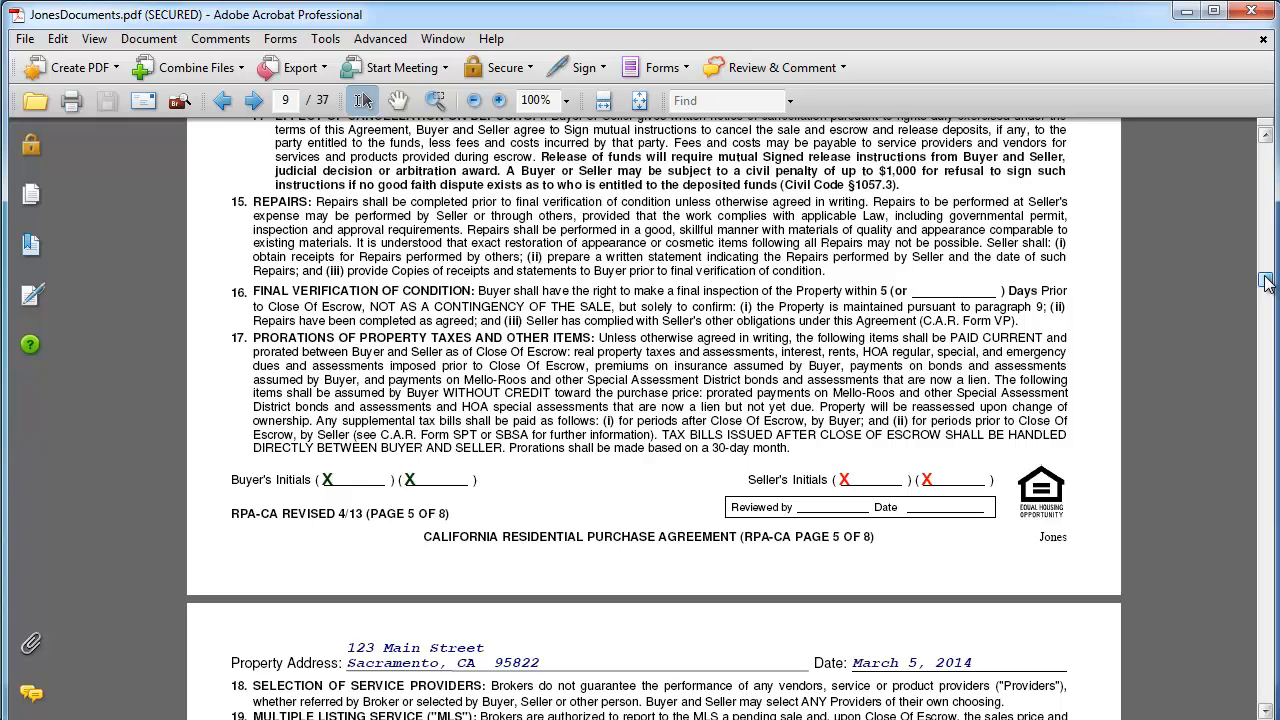
{"action": "left_click_drag", "start_coordinate": [1266, 283], "coordinate": [1267, 295]}
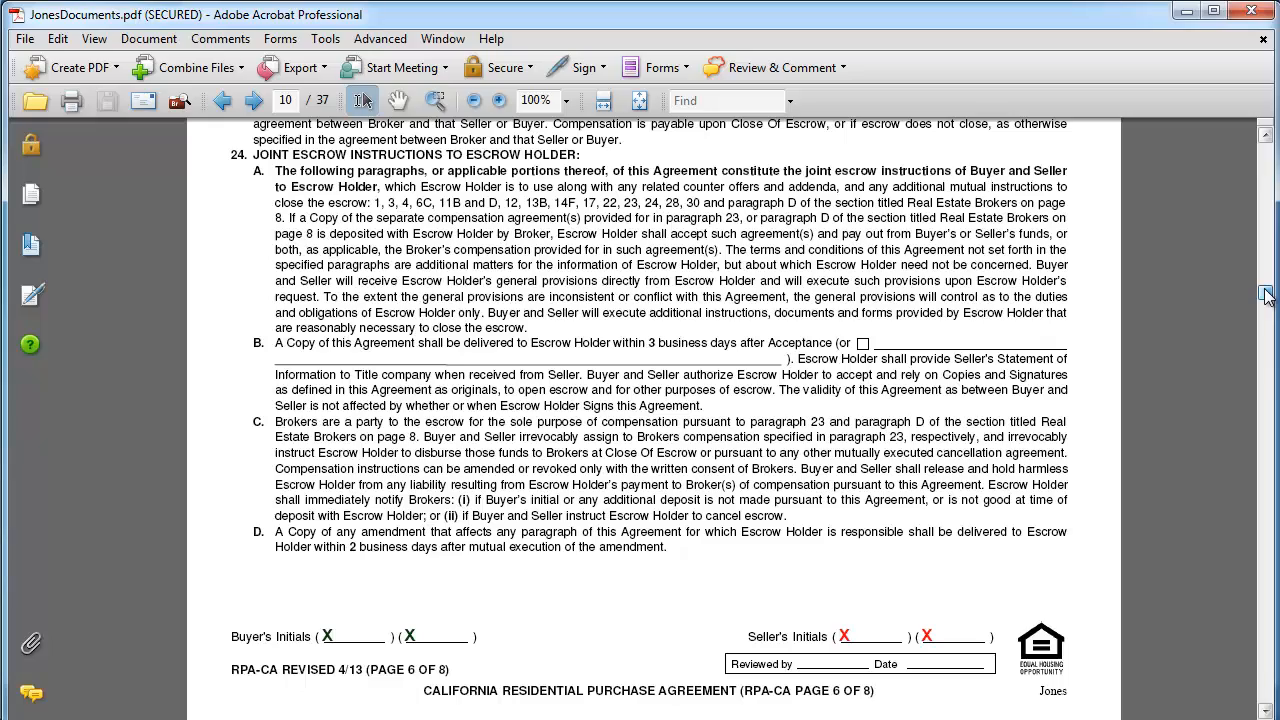
{"action": "left_click_drag", "start_coordinate": [1267, 295], "coordinate": [1262, 311]}
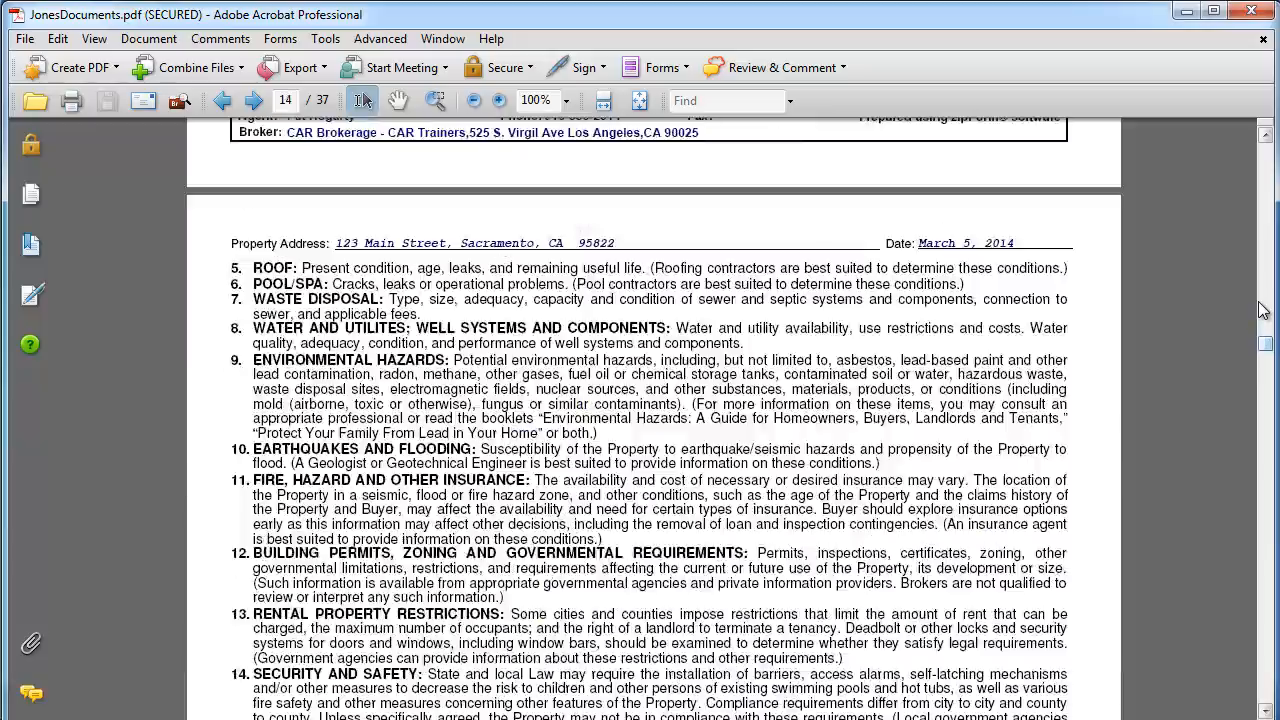
{"action": "scroll", "coordinate": [1262, 311], "scroll_direction": "down", "scroll_amount": 10}
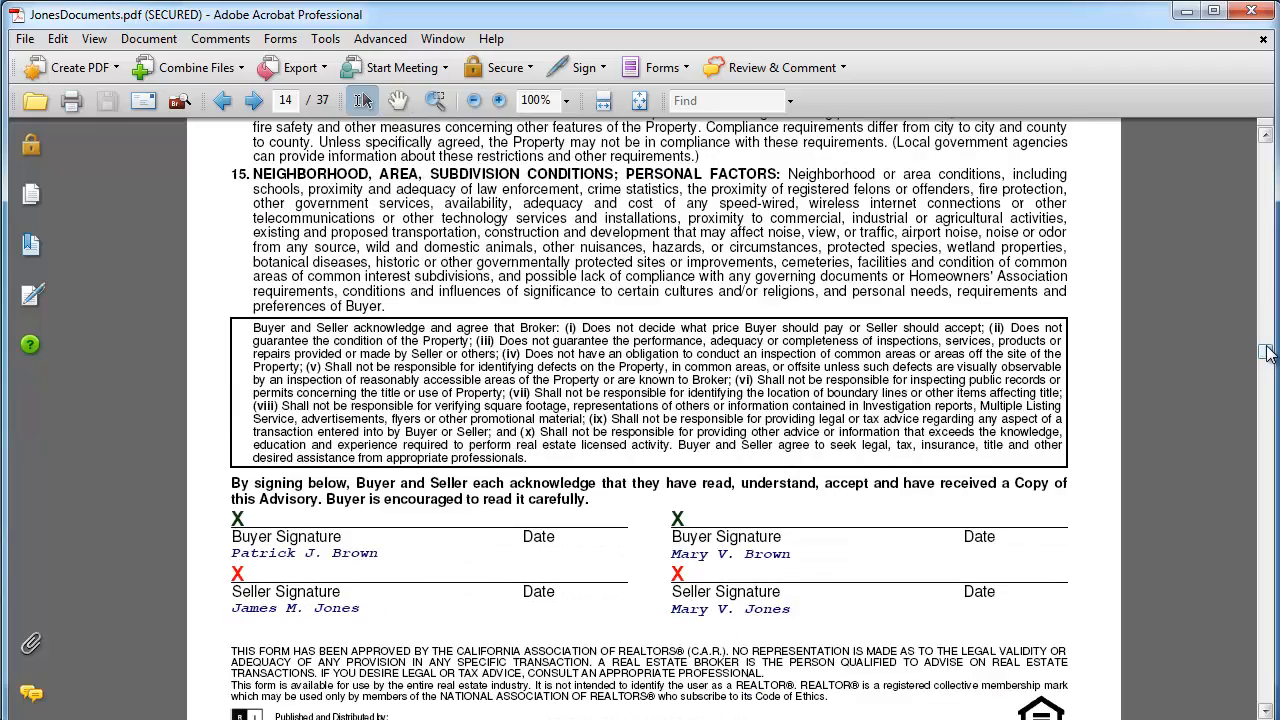
{"action": "left_click_drag", "start_coordinate": [1270, 351], "coordinate": [1265, 140]}
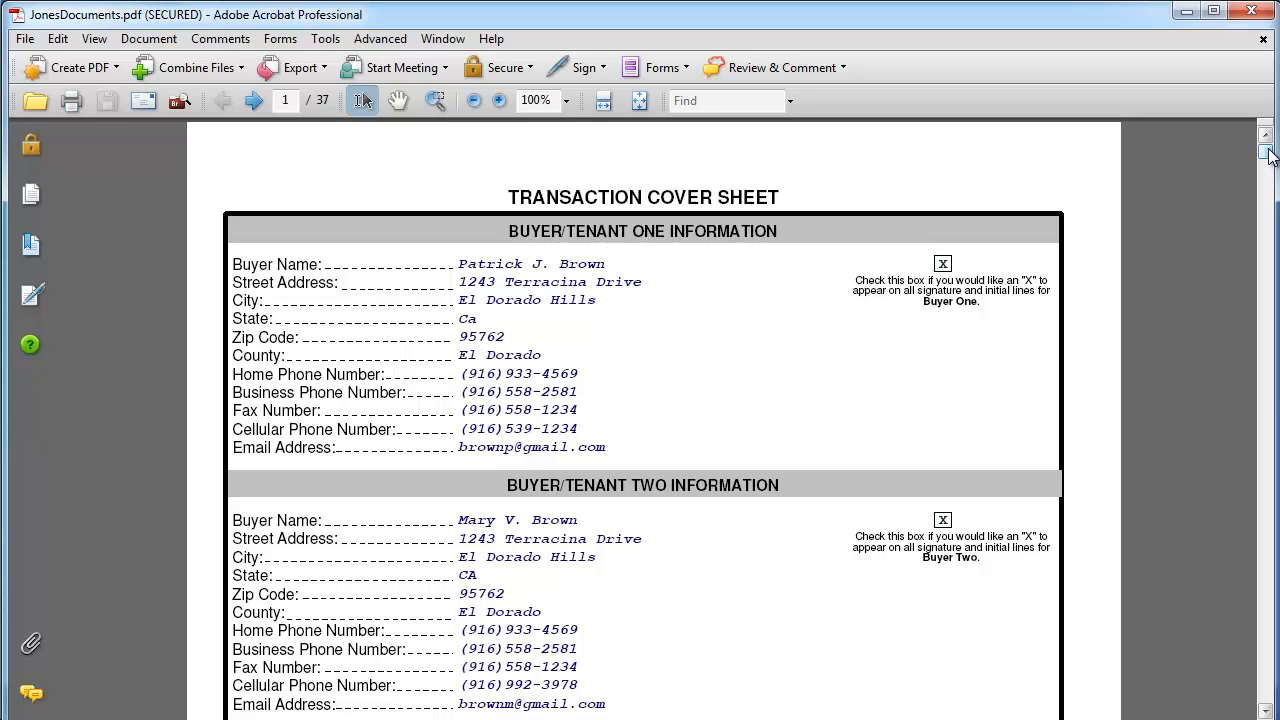
{"action": "left_click_drag", "start_coordinate": [1267, 148], "coordinate": [1267, 148]}
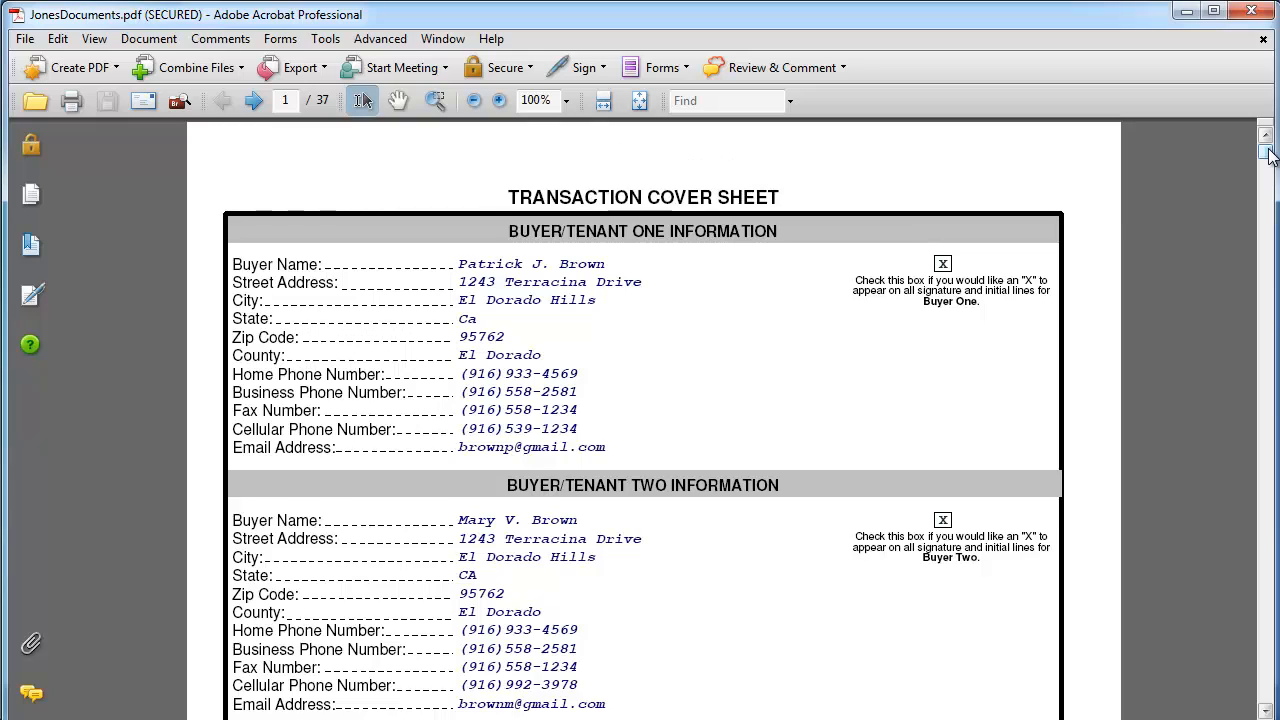